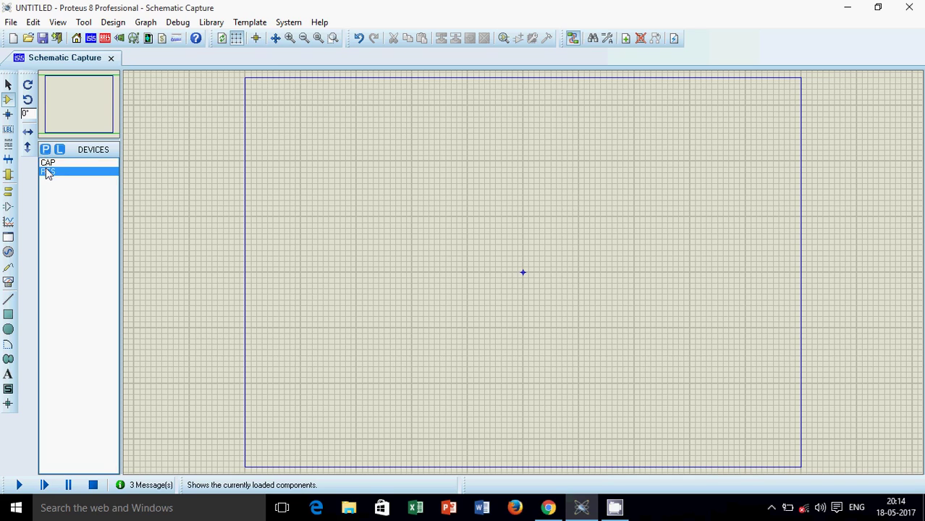
- Place 1nF capacitors C1 and C2 side by side and a vertical C3 above them
left_click(47, 164)
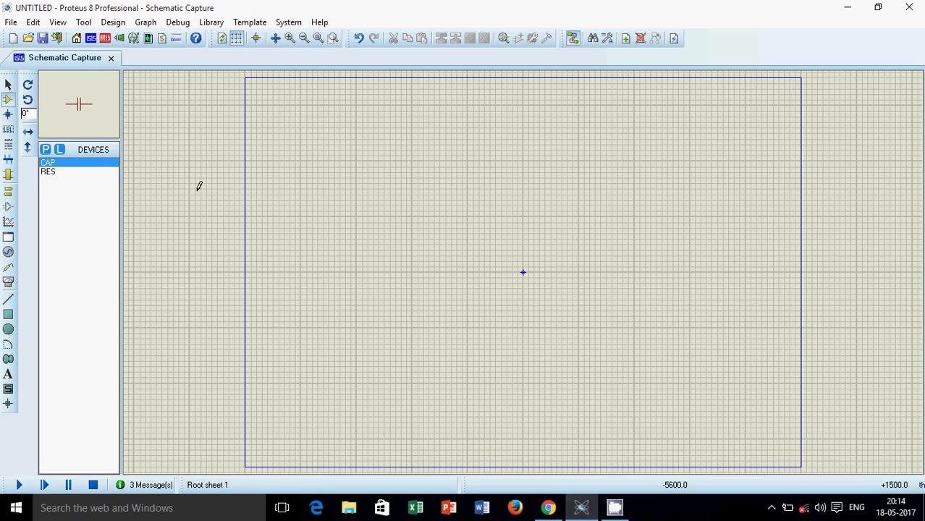
left_click(418, 284)
left_click(428, 288)
left_click(506, 290)
left_click(511, 290)
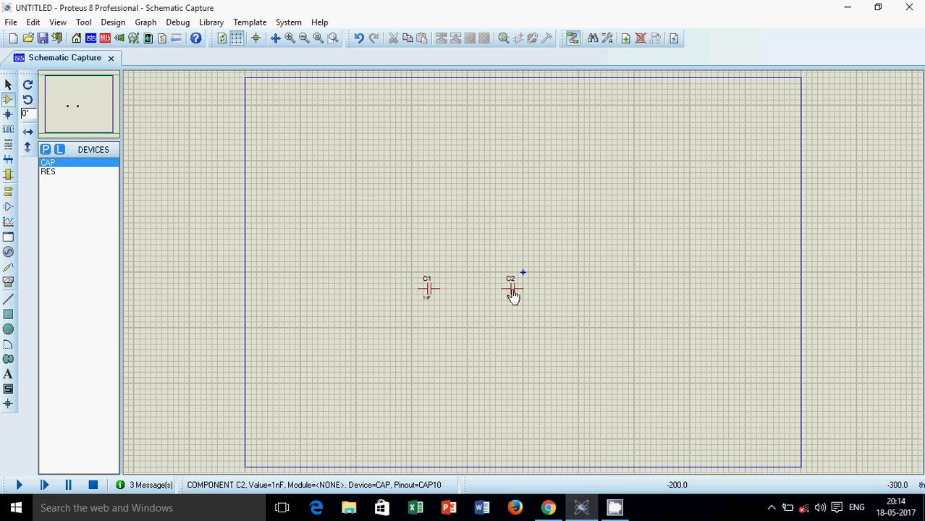
left_click(27, 85)
left_click(469, 168)
left_click(469, 167)
- Place vertical 10k resistor R1 below the capacitors
left_click(73, 171)
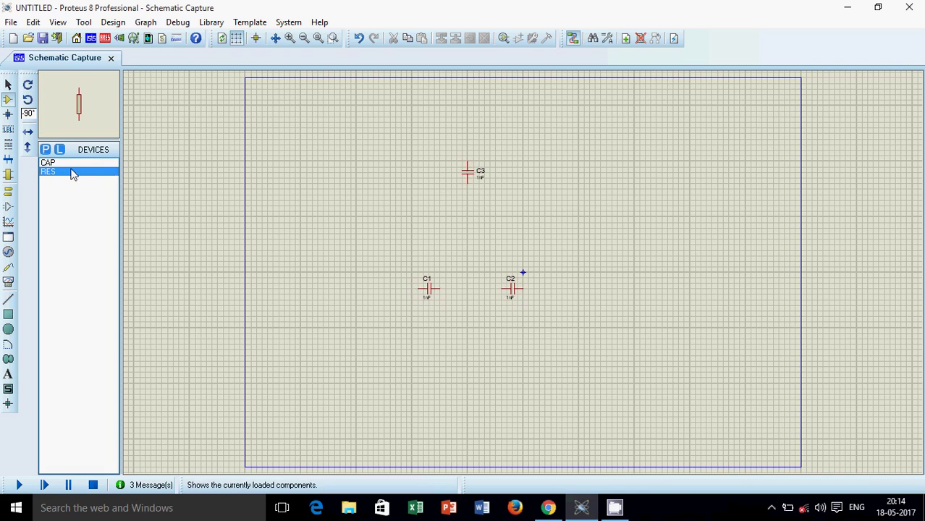
left_click(476, 333)
left_click(474, 332)
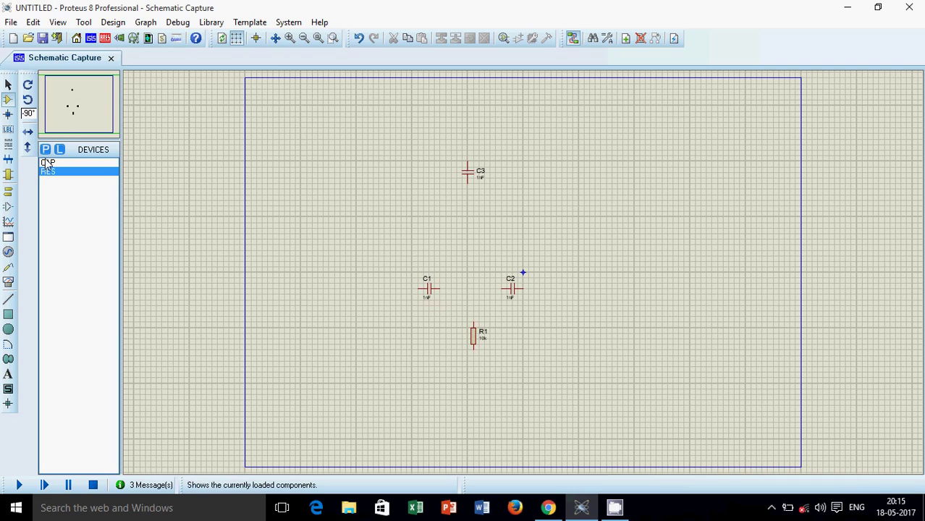
left_click(47, 163)
- Place horizontal resistors R2 and R3 on either side of C3's top
left_click(47, 172)
left_click(27, 99)
left_click(432, 138)
left_click(432, 139)
left_click(513, 141)
left_click(513, 140)
- Wire R2 to R3 with C3's top joined, and C1 to C2 with R1's top joined
left_click(444, 145)
left_click(499, 141)
left_click(468, 145)
left_click(438, 288)
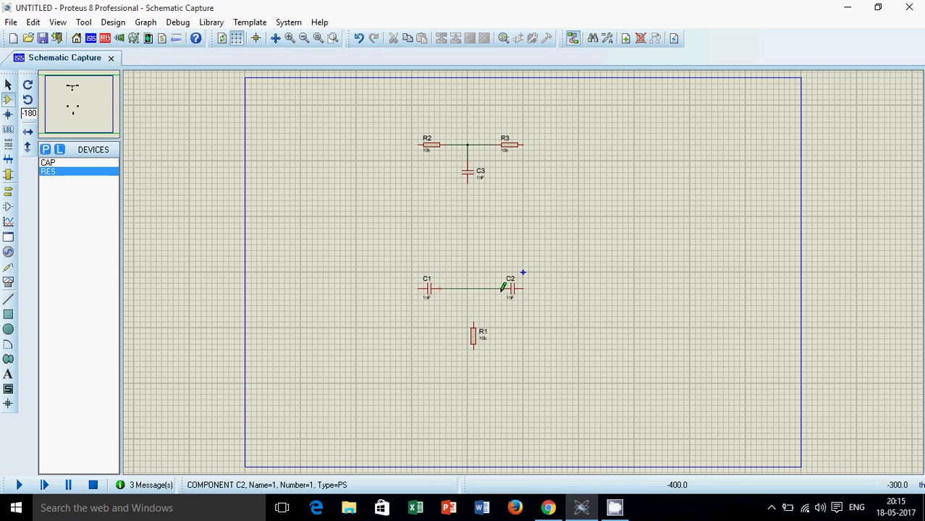
left_click(503, 286)
left_click(475, 325)
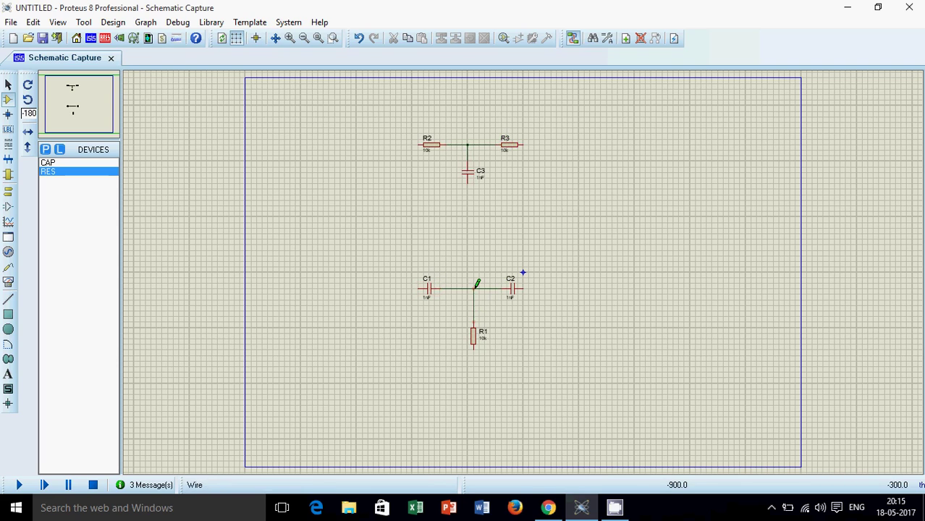
left_click(475, 288)
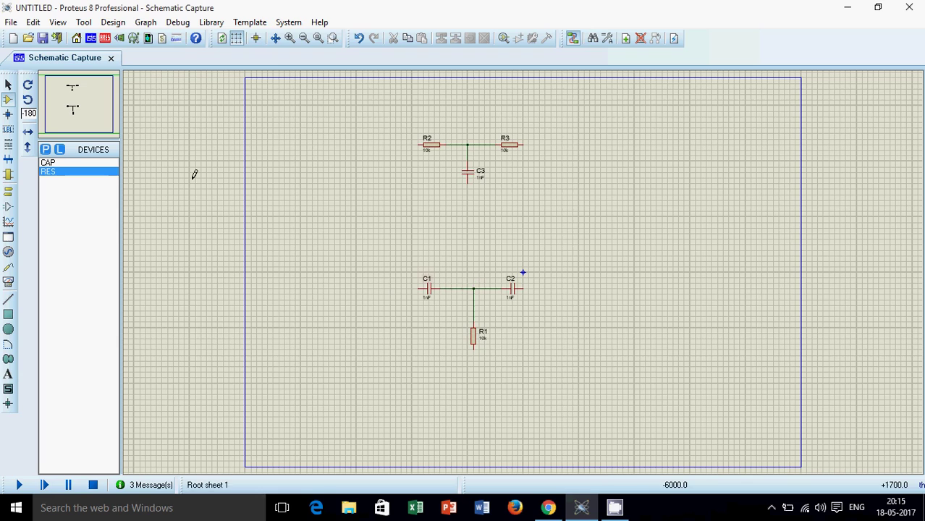
- Place a SINE generator left of the filter and wire it to R2 and C1
left_click(7, 253)
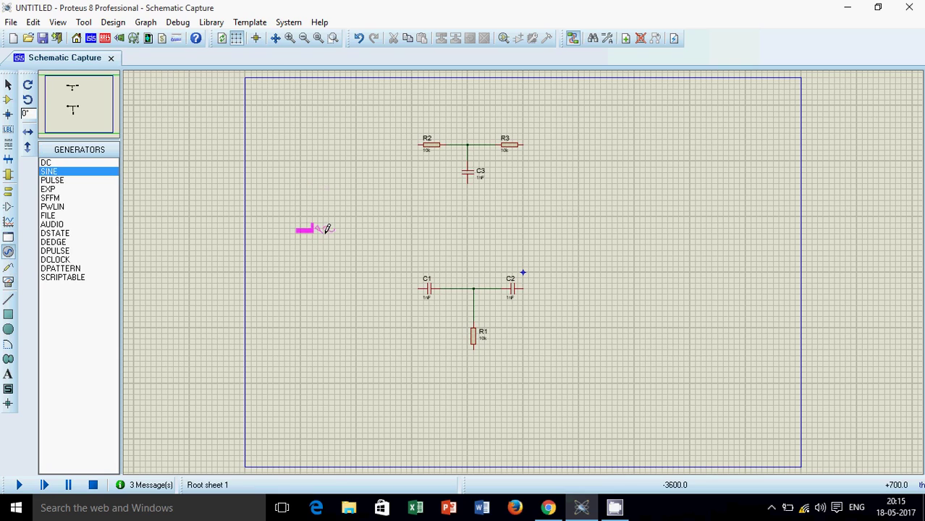
left_click(322, 209)
left_click(320, 209)
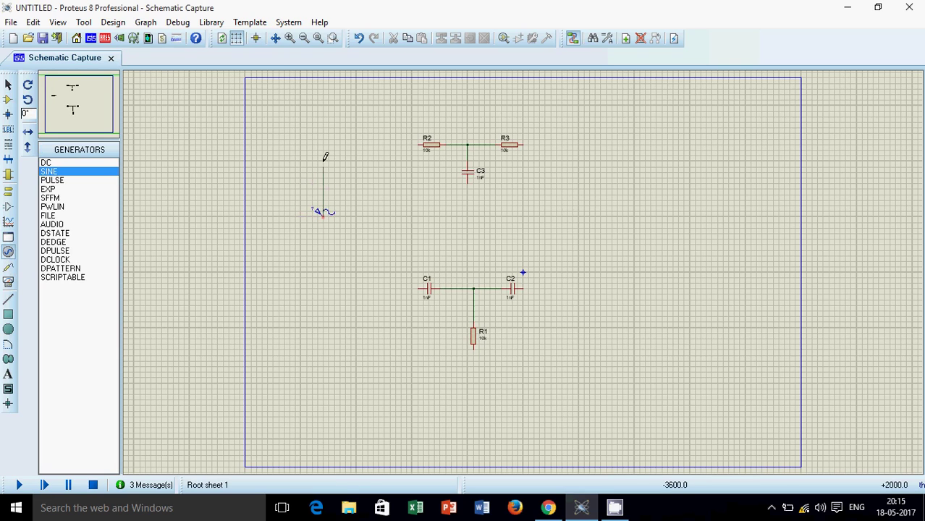
left_click(419, 144)
left_click(323, 212)
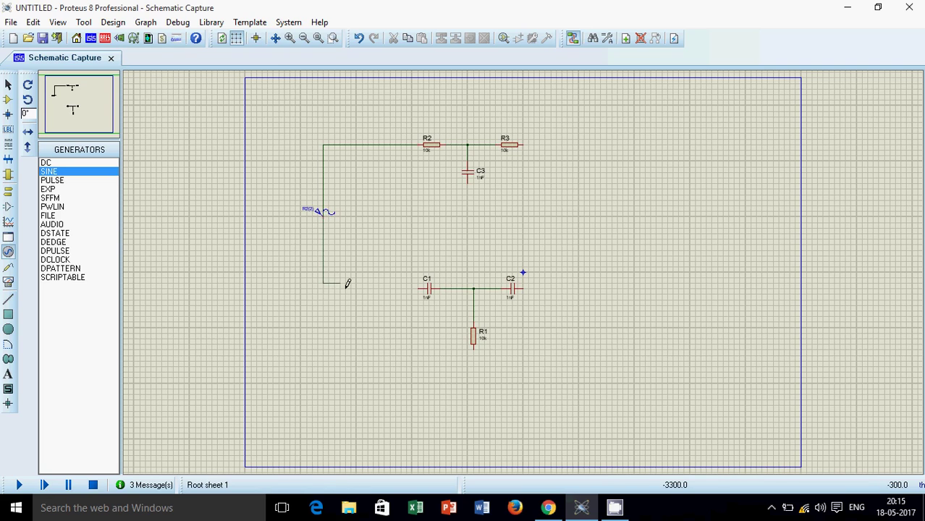
left_click(419, 288)
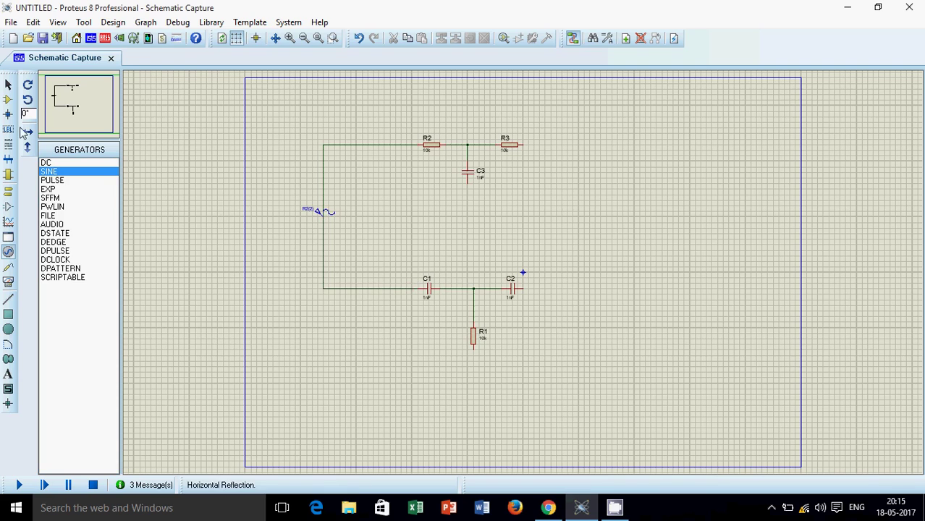
- Place vertical resistor R4 to the right of the networks
left_click(8, 99)
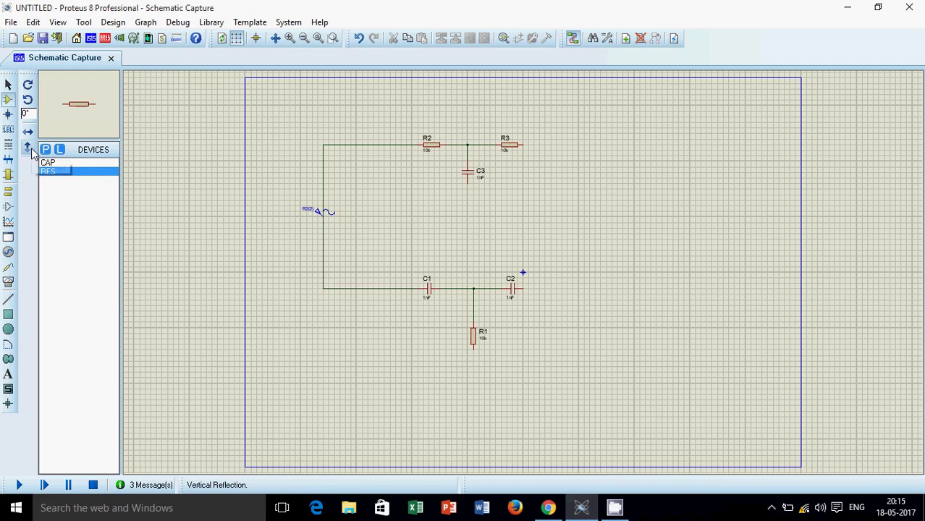
left_click(27, 88)
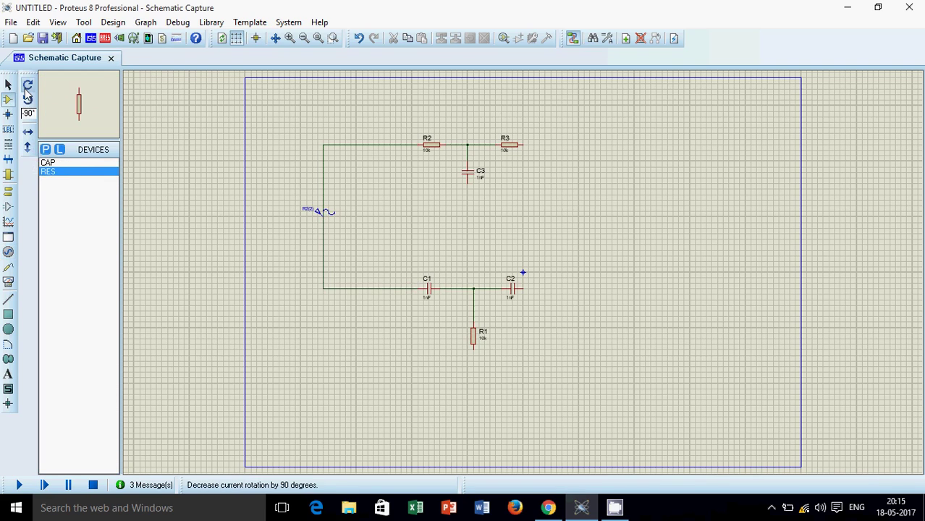
left_click(635, 322)
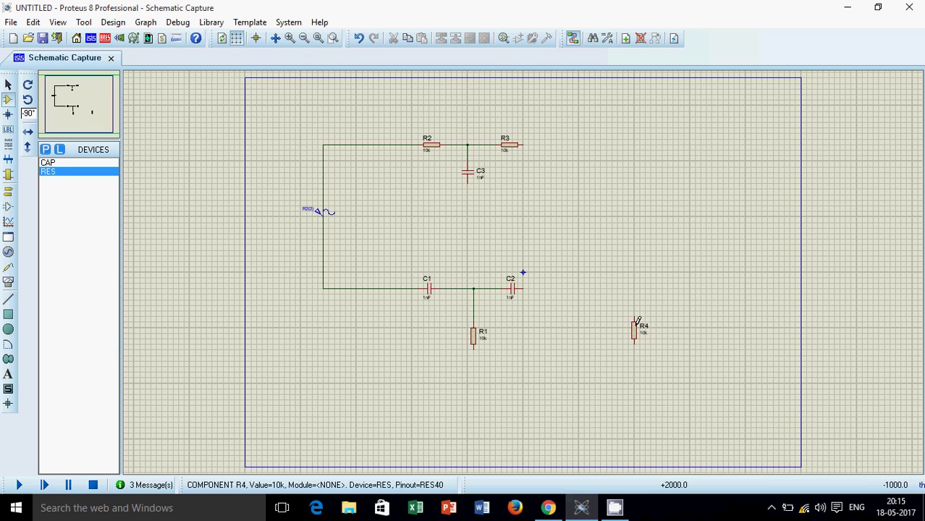
- Place ground terminals below C3, R1 and R4
left_click(8, 193)
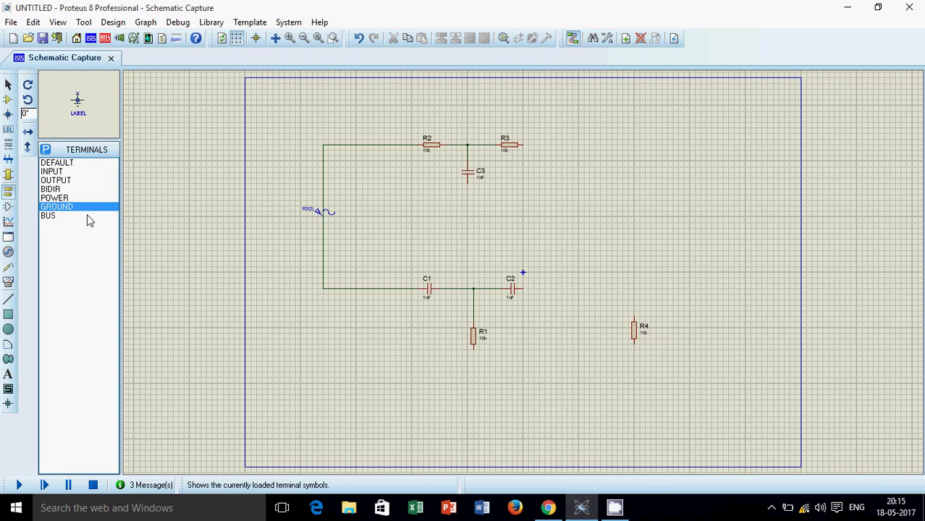
left_click(469, 204)
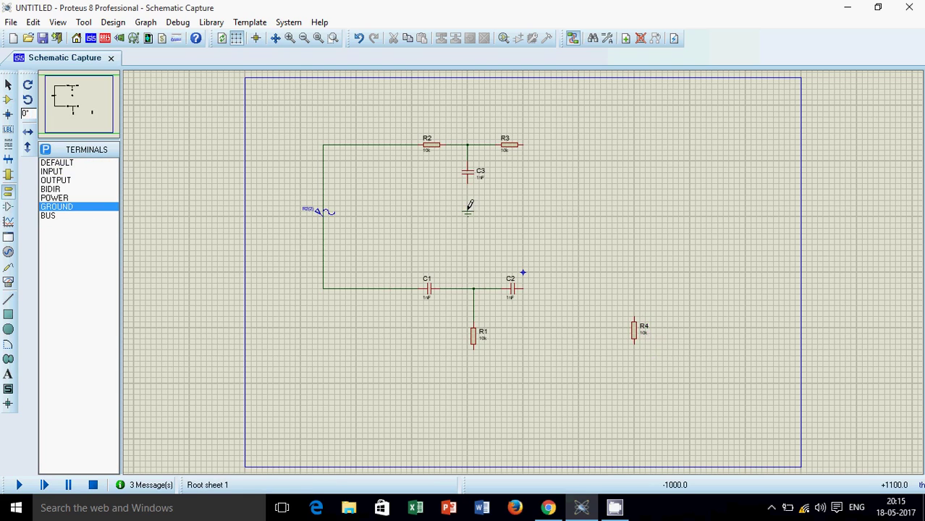
left_click(473, 371)
left_click(634, 371)
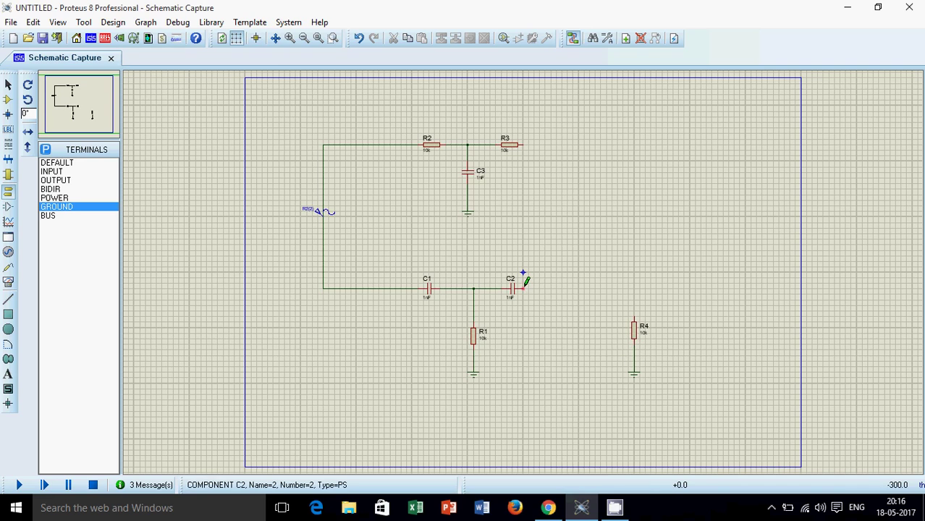
- Wire C2's right pin and R3's right end to R4's top
left_click(522, 288)
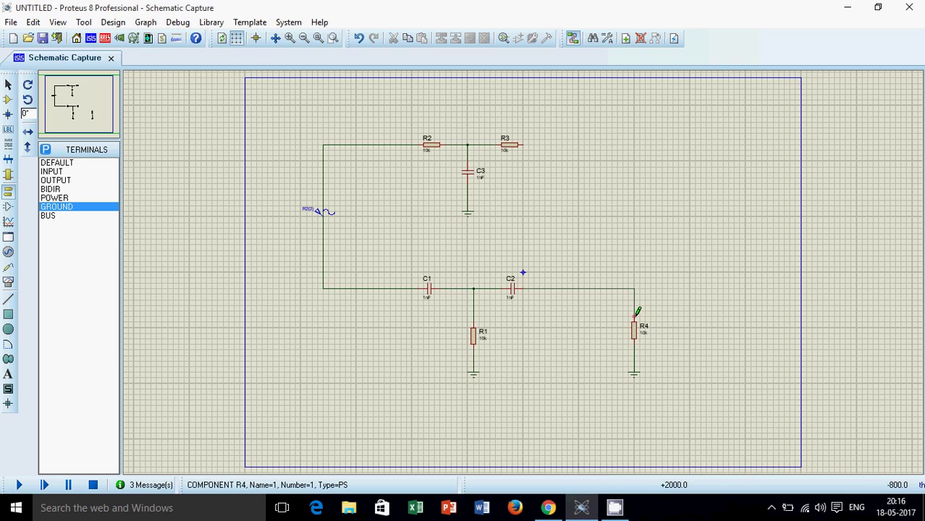
left_click(542, 146)
left_click(634, 288)
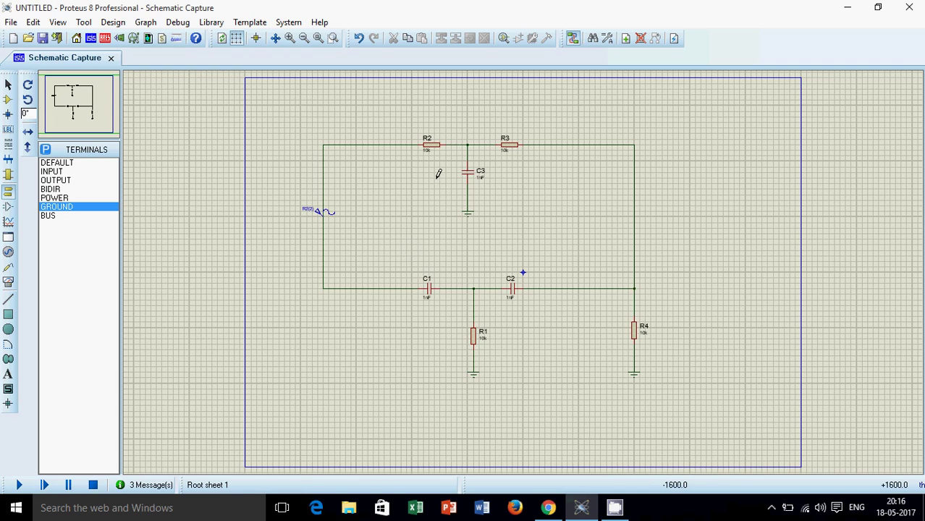
- Set resistors R2 and R3 to 200 and R1 to 100
double_click(432, 145)
left_click(393, 162)
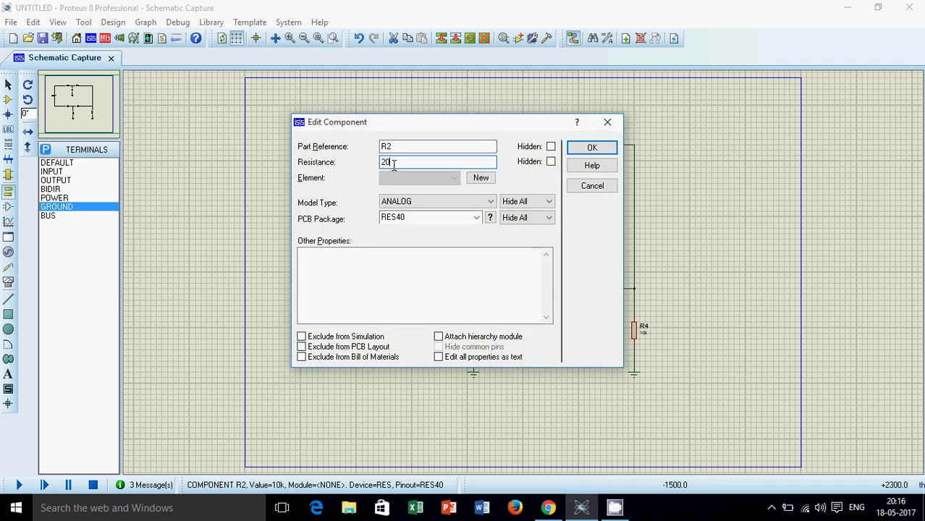
type("200")
key("Return")
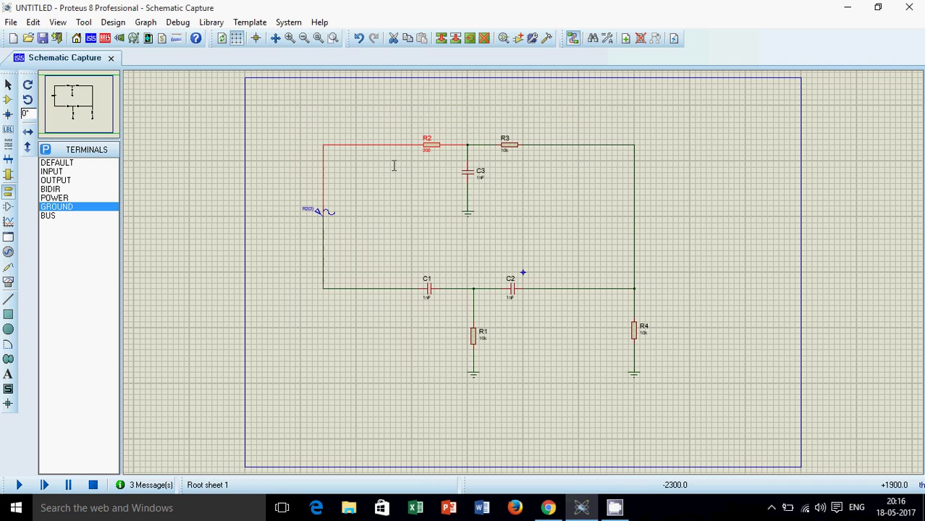
double_click(510, 146)
double_click(417, 162)
type("1")
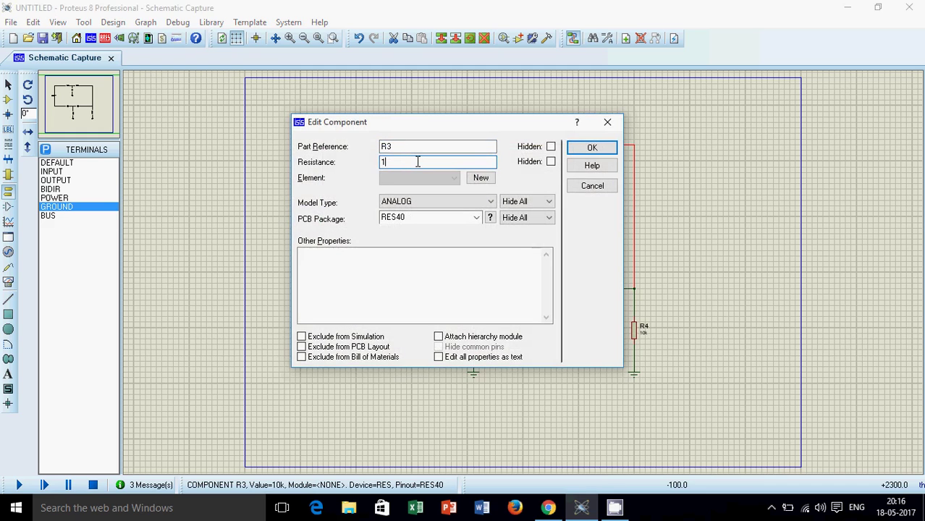
type("00")
key("Return")
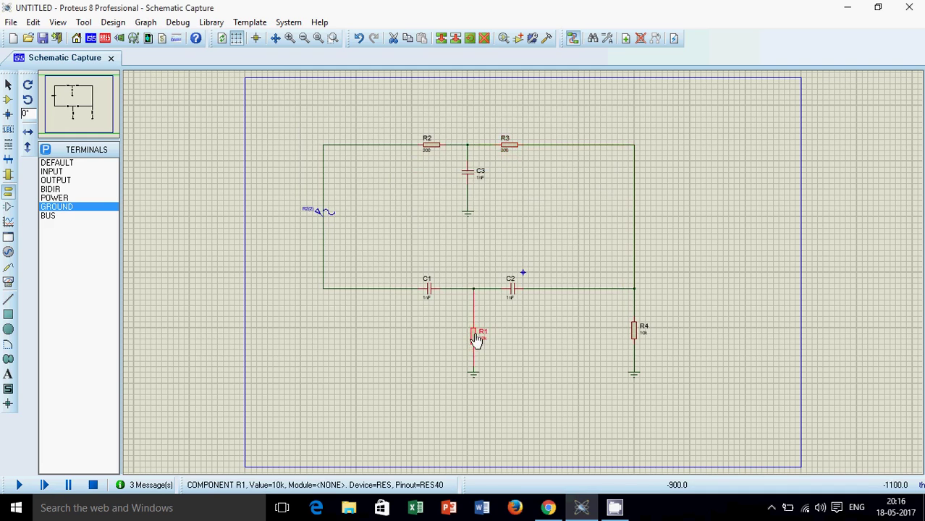
double_click(475, 337)
left_click(413, 162)
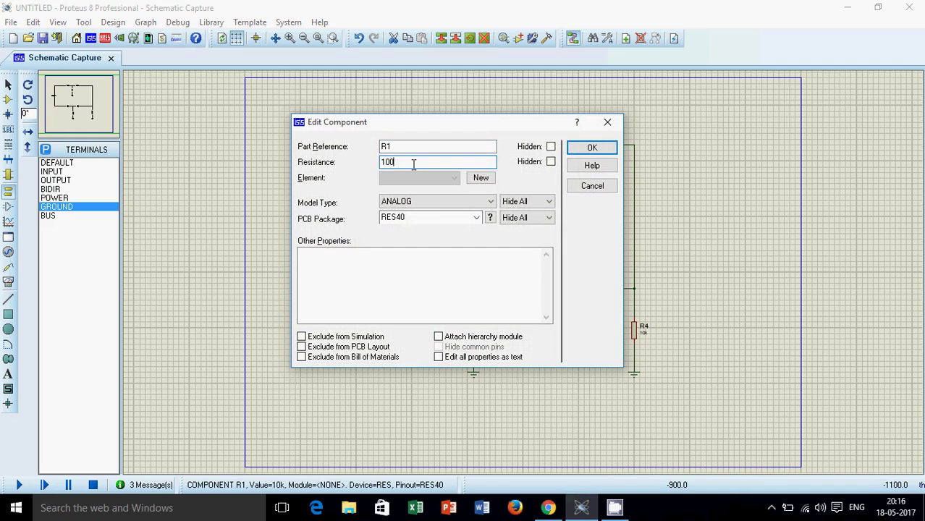
type("0")
key("Return")
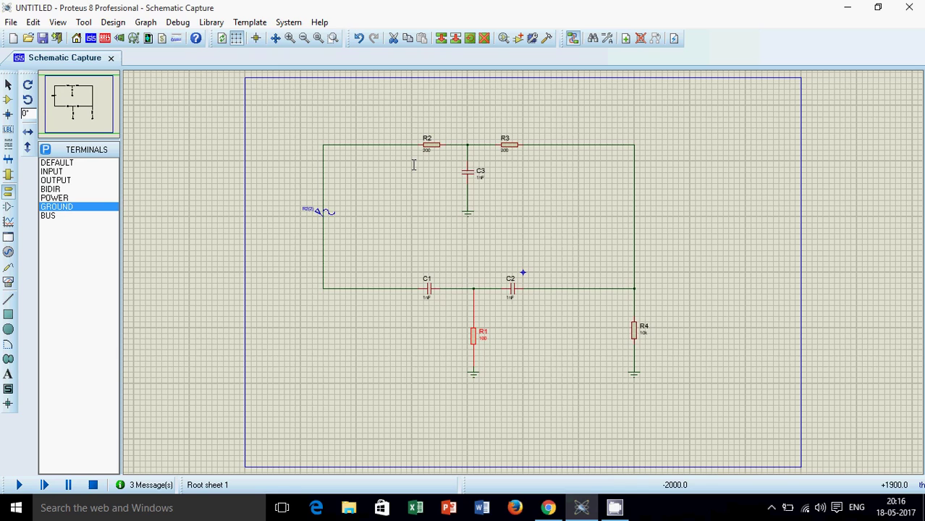
- Set C3's capacitance to 2uF, and C1 and C2 to 1uF
double_click(470, 178)
left_click(411, 161)
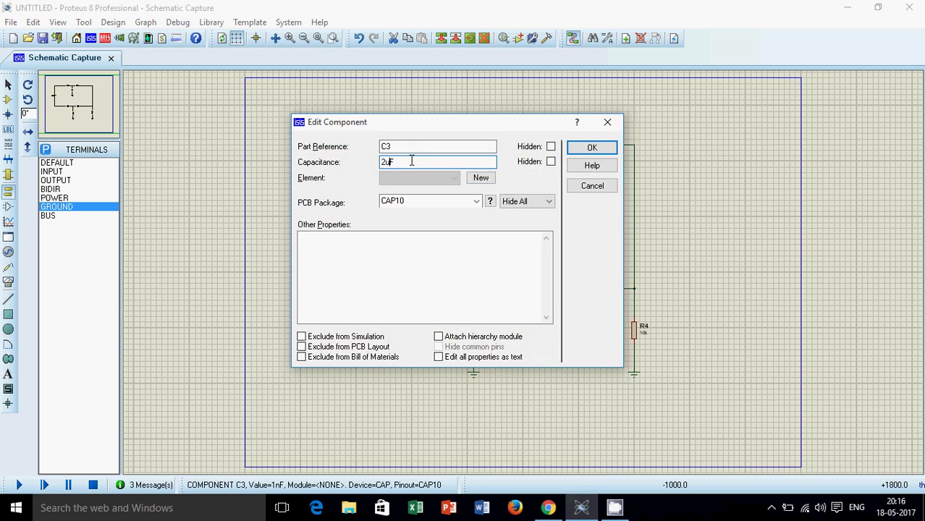
type("2uF")
key("Return")
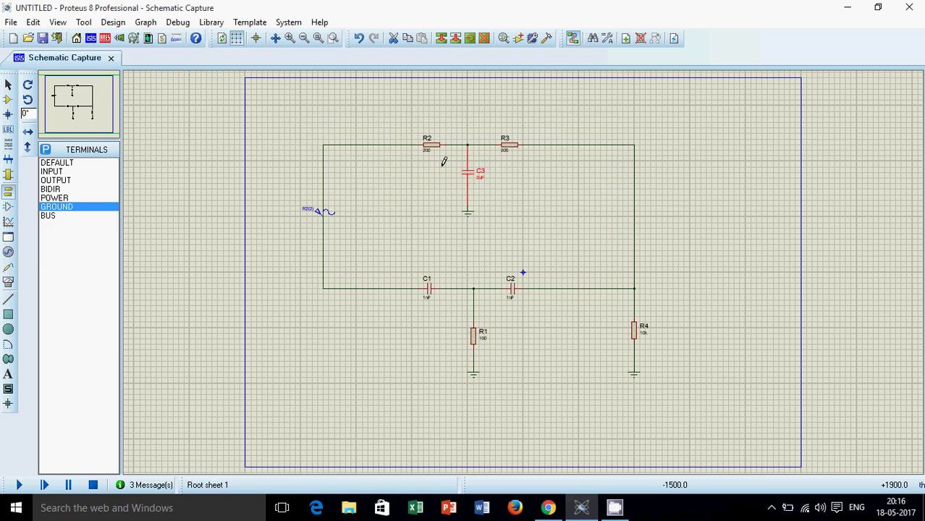
double_click(430, 293)
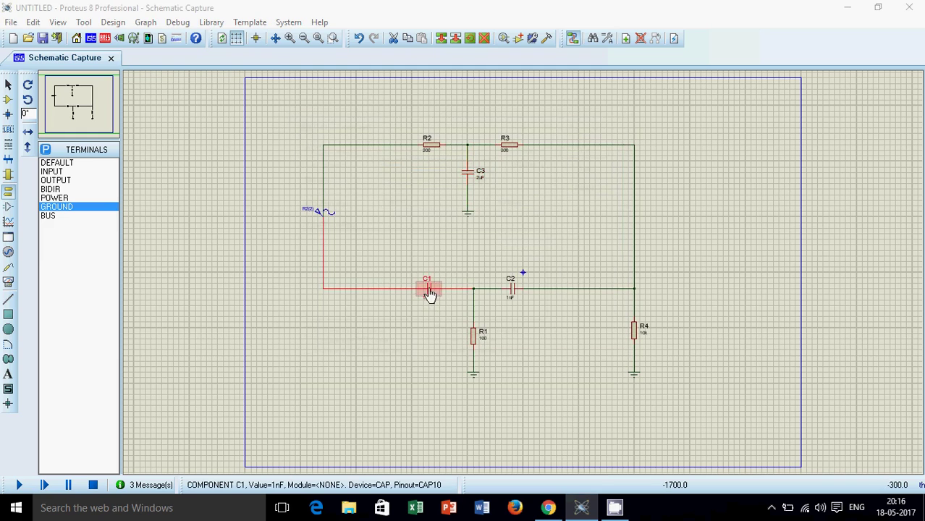
left_click(442, 162)
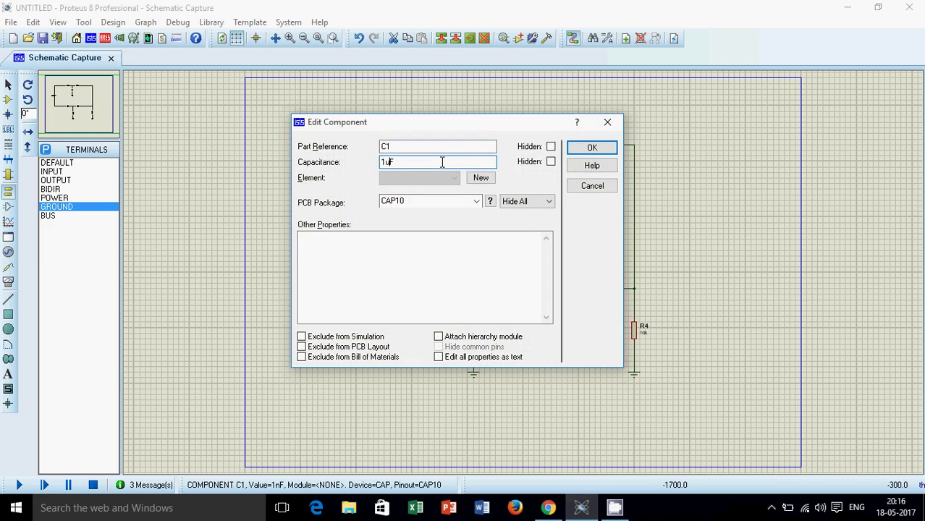
key("Return")
double_click(516, 290)
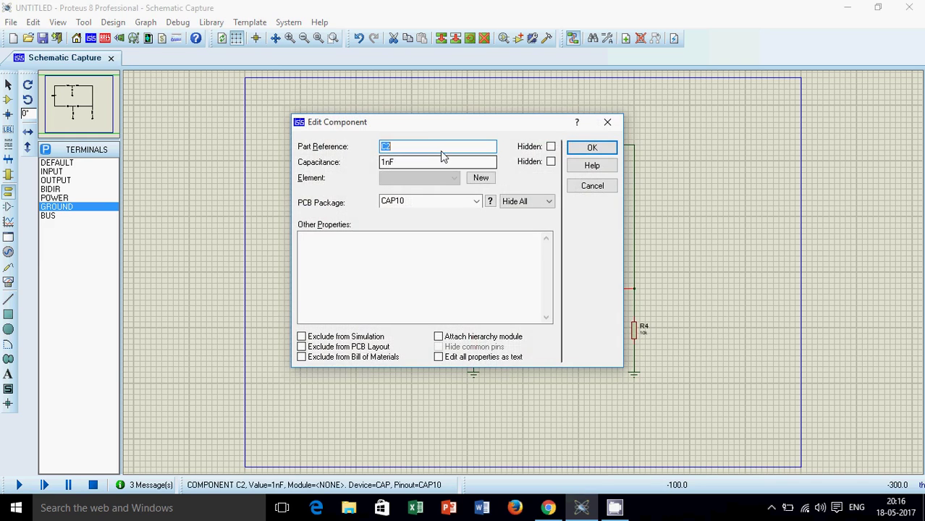
left_click(432, 162)
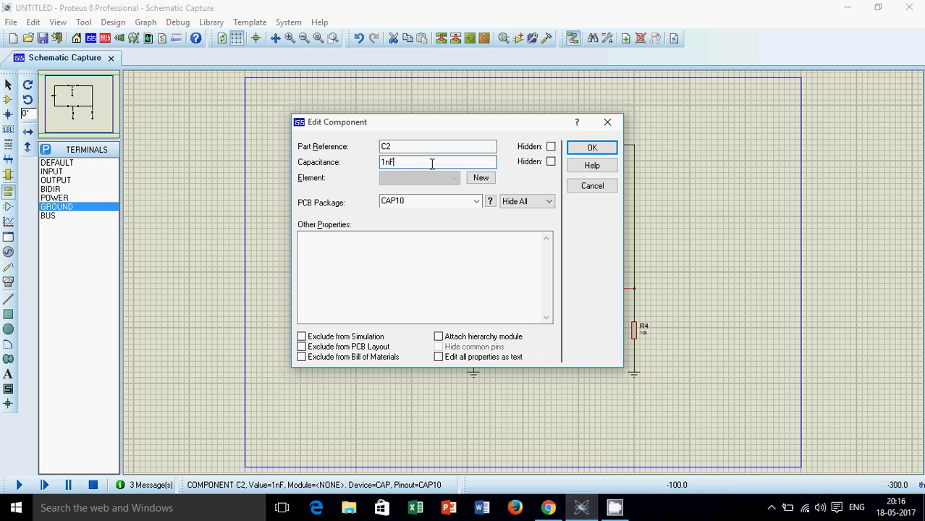
type("u")
key("Return")
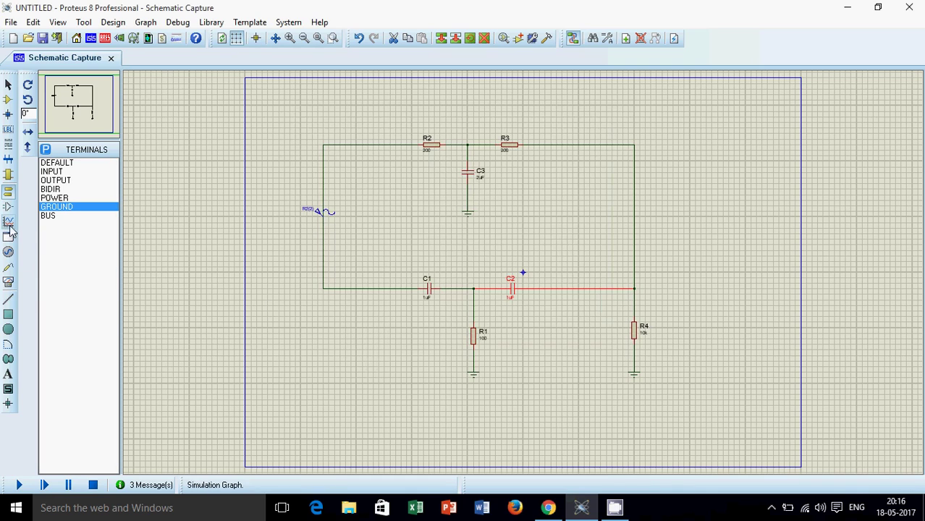
- Place a voltage probe on the filter output and draw a frequency response graph beside the circuit
left_click(8, 270)
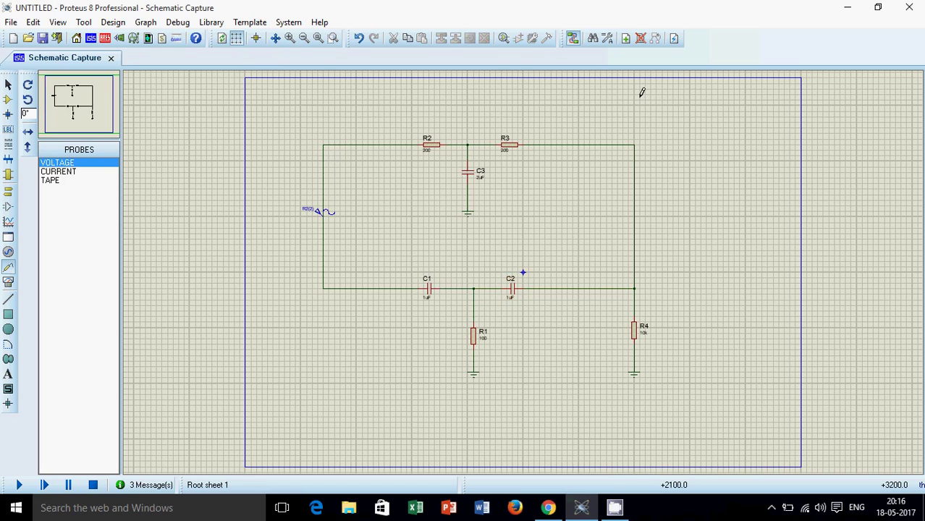
left_click(638, 94)
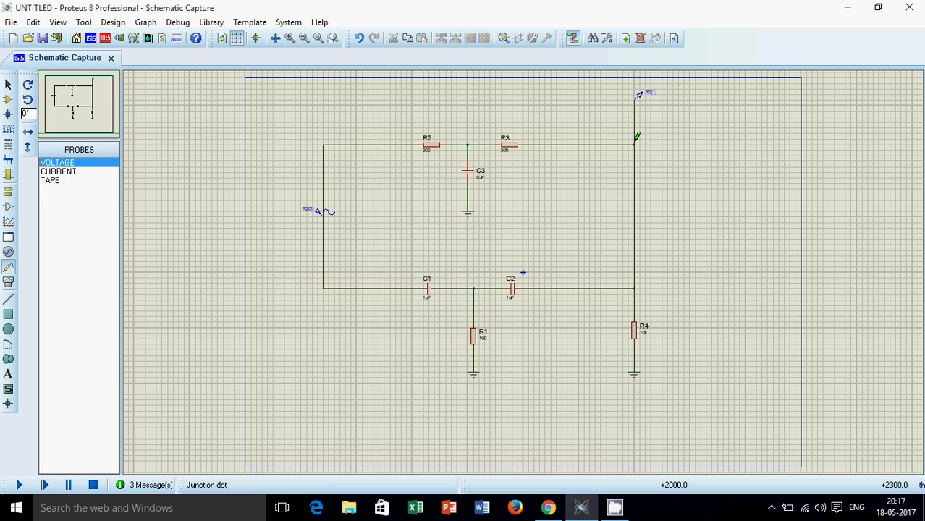
left_click(8, 222)
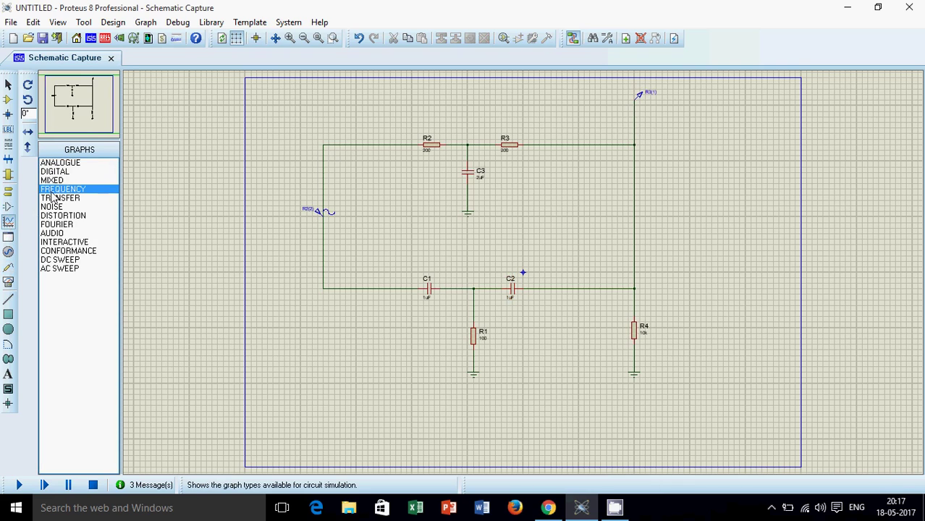
left_click_drag(684, 206, 866, 338)
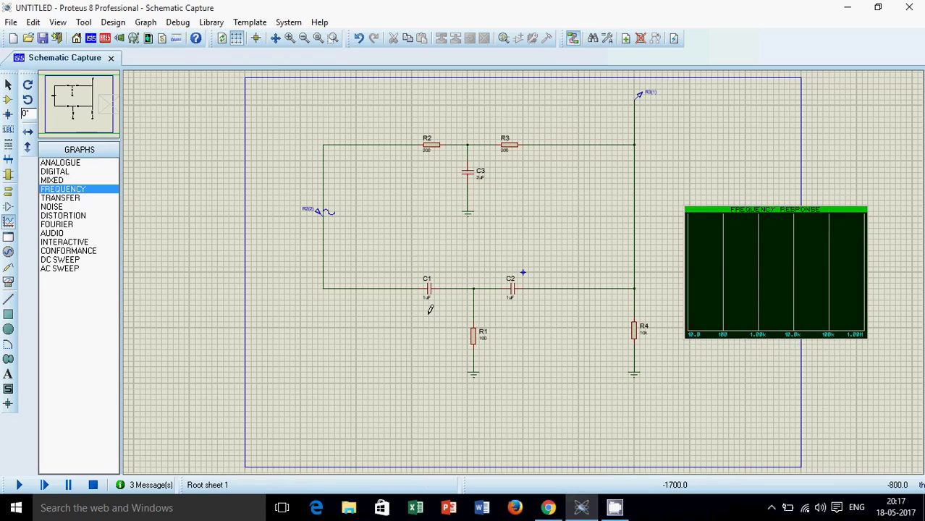
- Add the R3(1) probe trace to the graph with generator R2(2) as reference
left_click(639, 99)
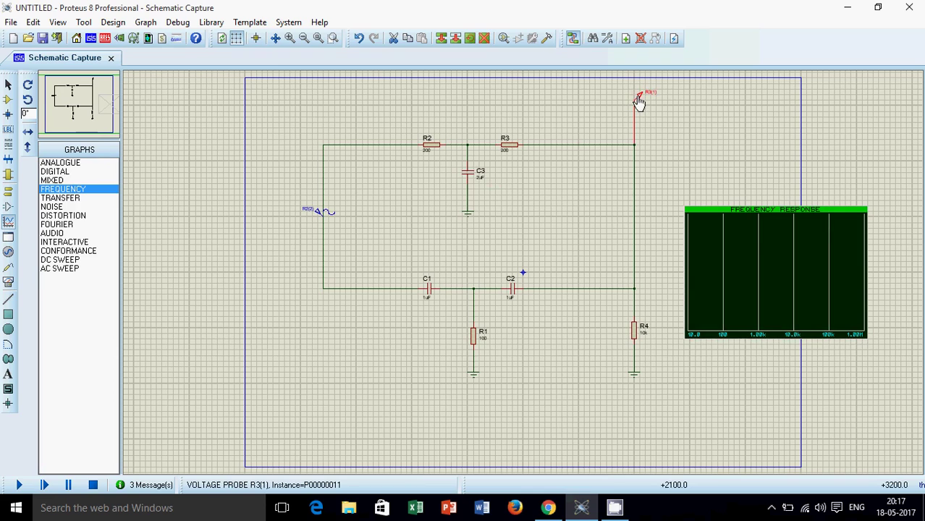
left_click_drag(639, 98, 761, 248)
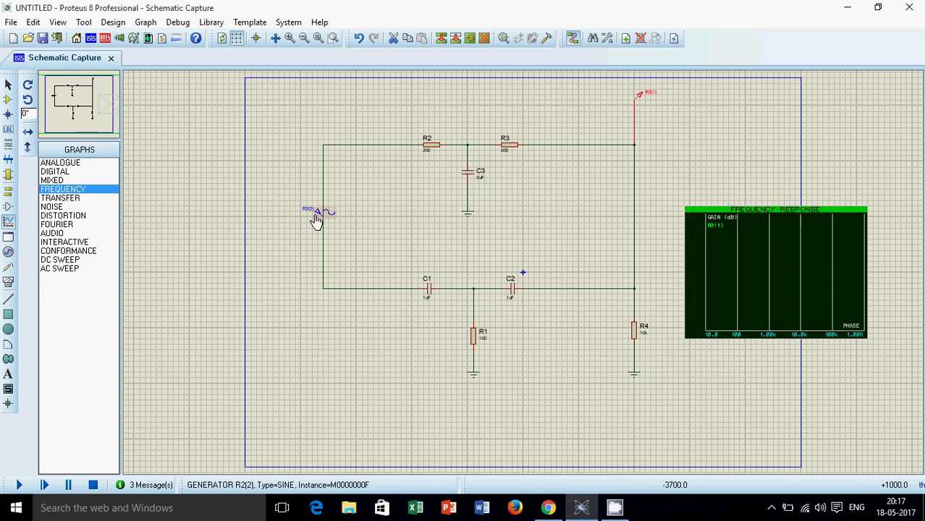
left_click(319, 221)
left_click_drag(319, 221, 781, 282)
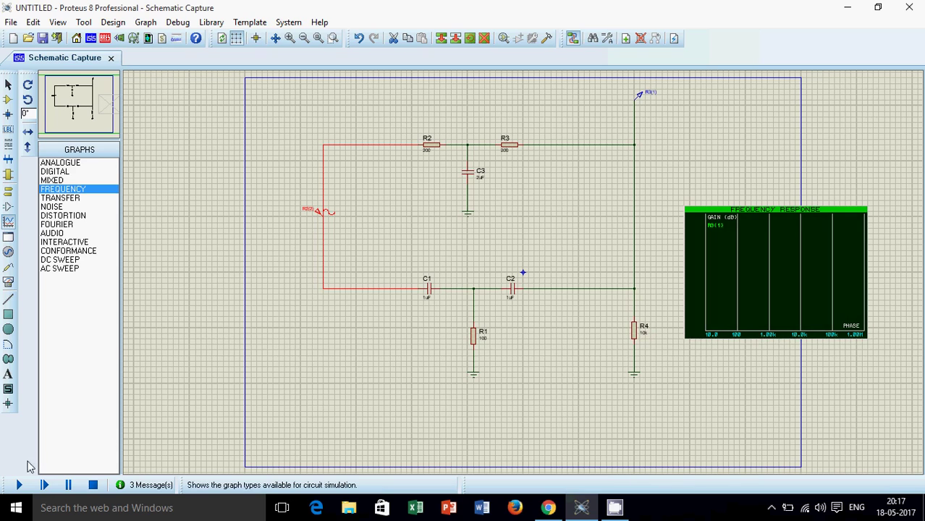
- Simulate the frequency graph to reveal the notch near 800 Hz at about -60 dB, shown full-window
left_click(24, 486)
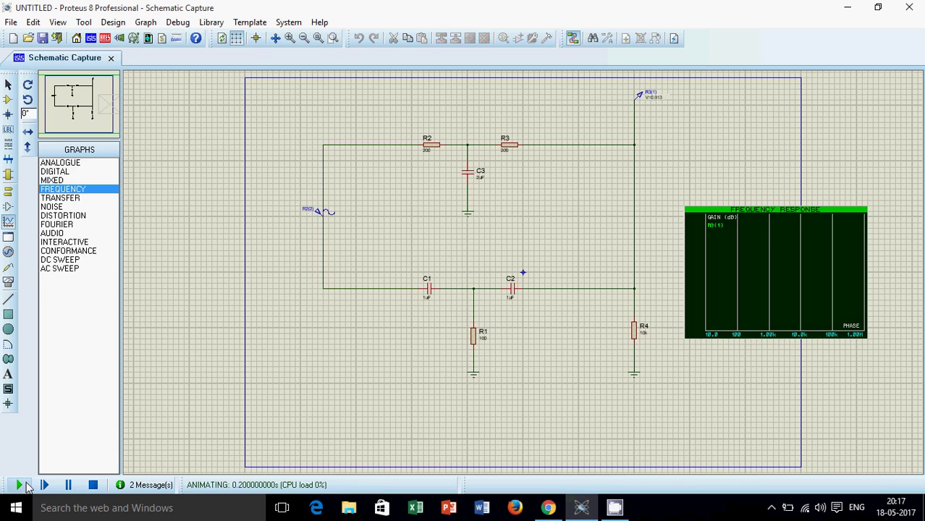
left_click(92, 490)
left_click(747, 291)
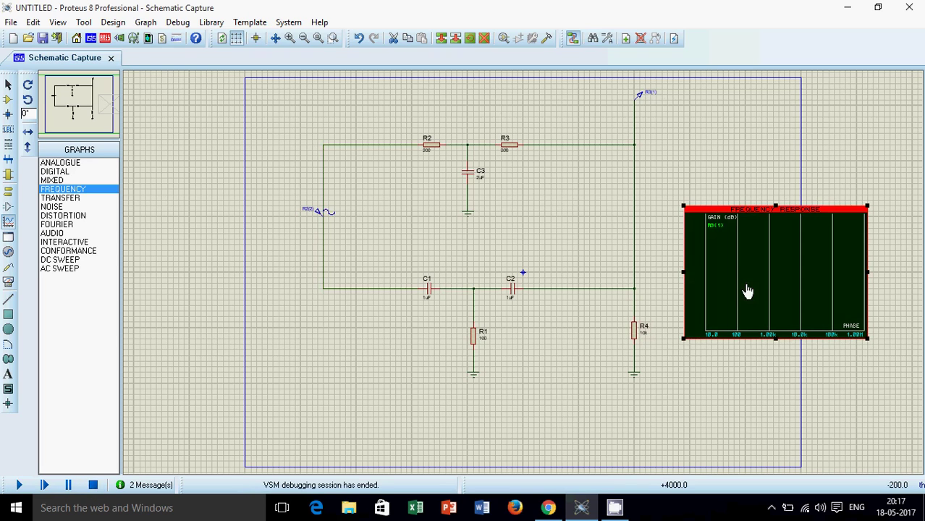
key("space")
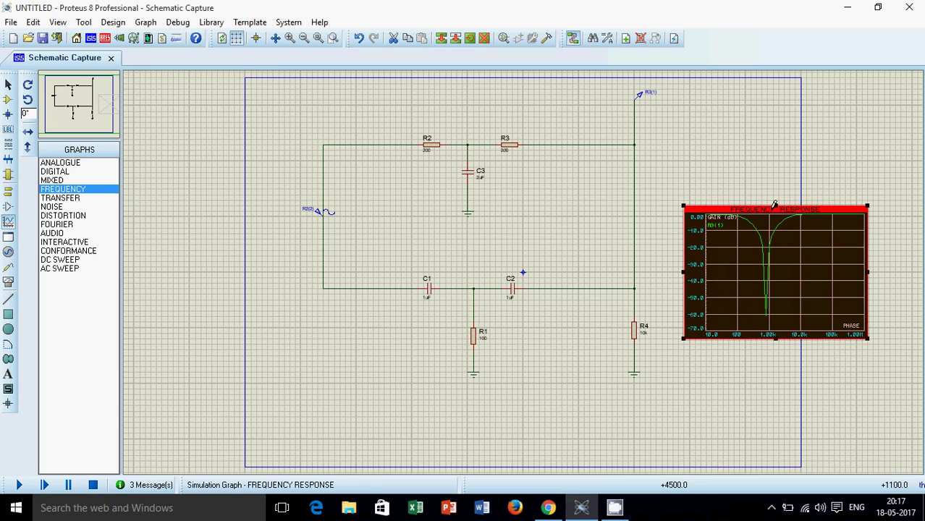
left_click(773, 207)
- Lock the graph's Y-scale to a -65 dB minimum and 10 dB maximum
right_click(355, 233)
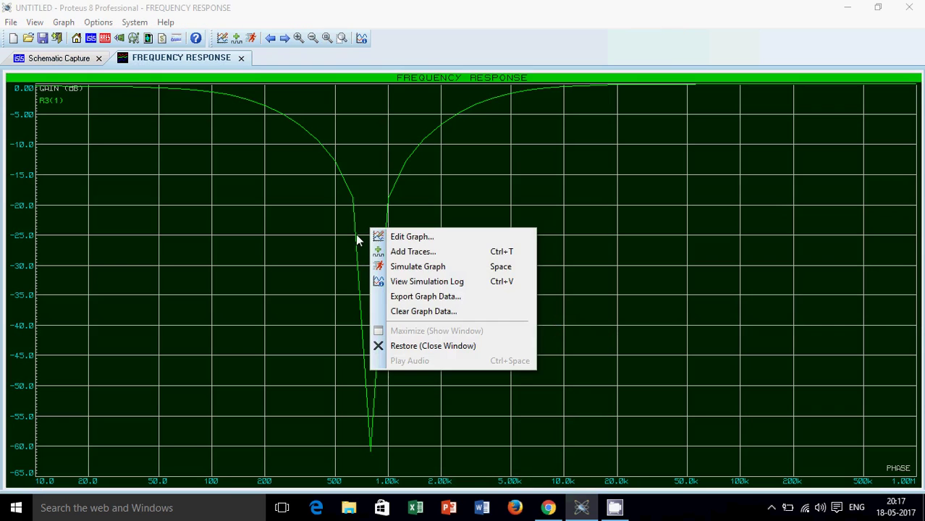
left_click(384, 236)
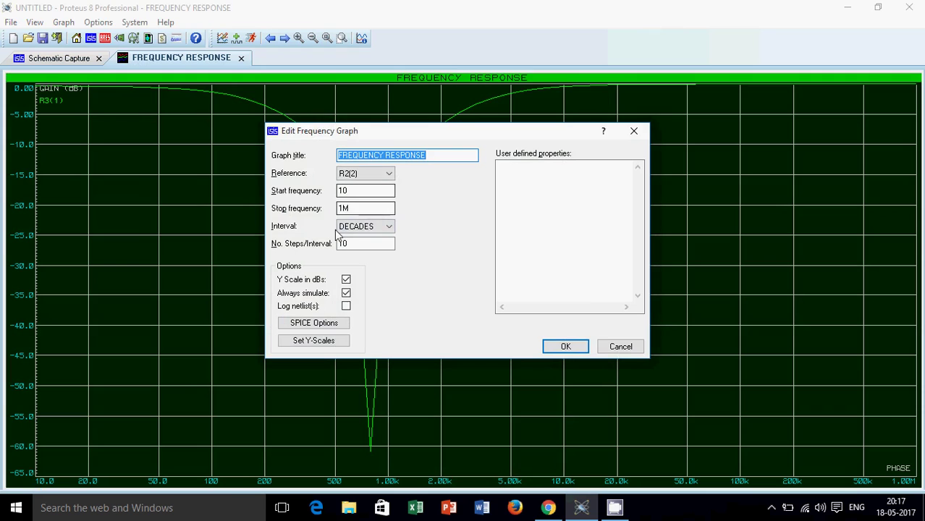
left_click(313, 342)
left_click(360, 257)
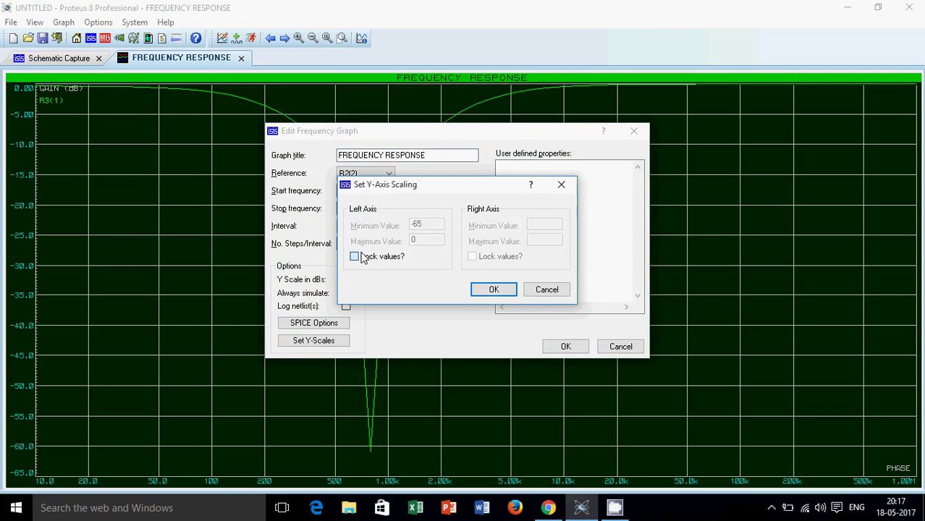
left_click(428, 239)
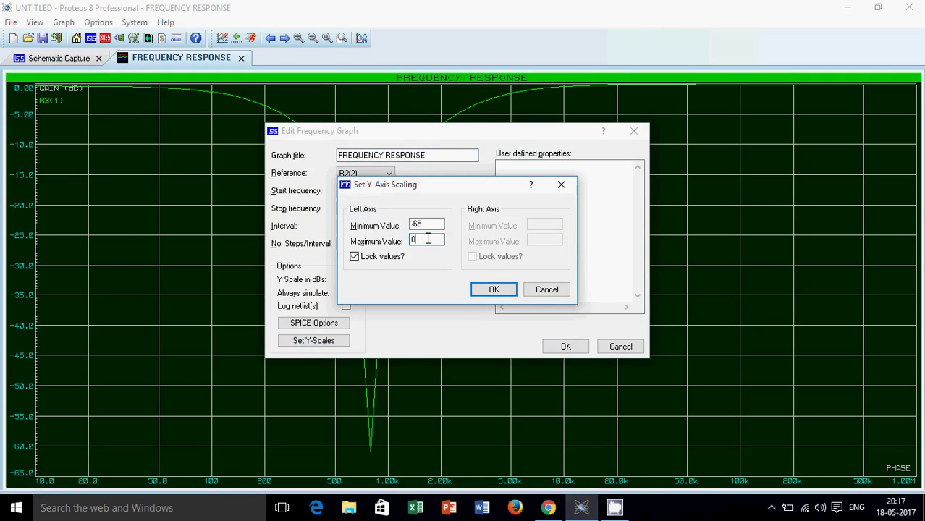
key("Return")
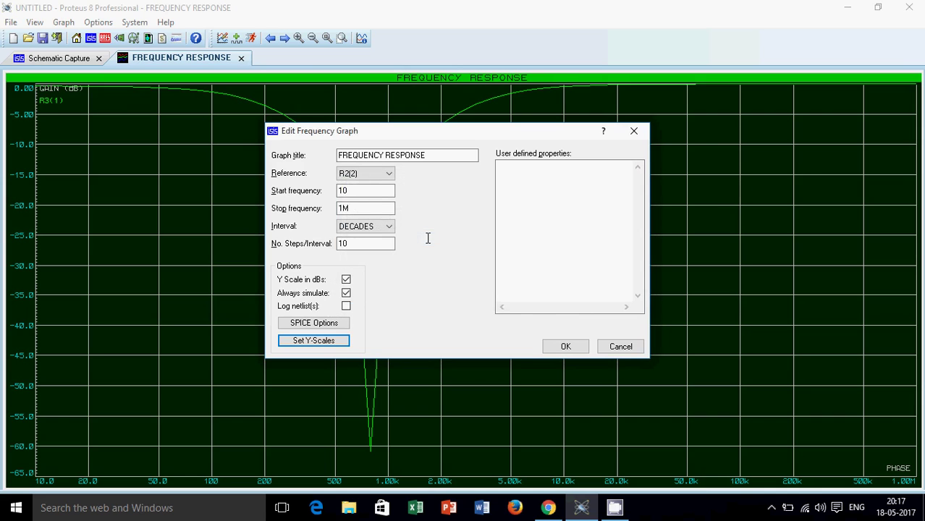
left_click(552, 349)
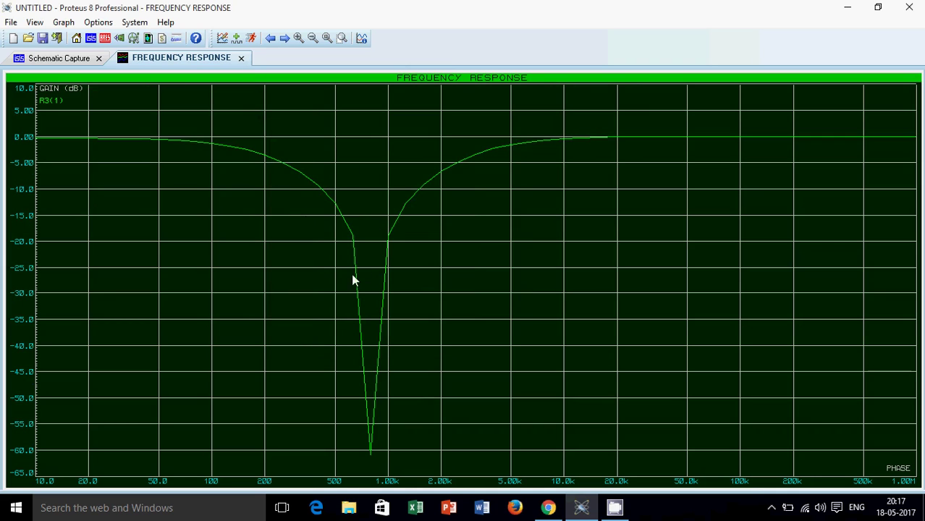
left_click(89, 62)
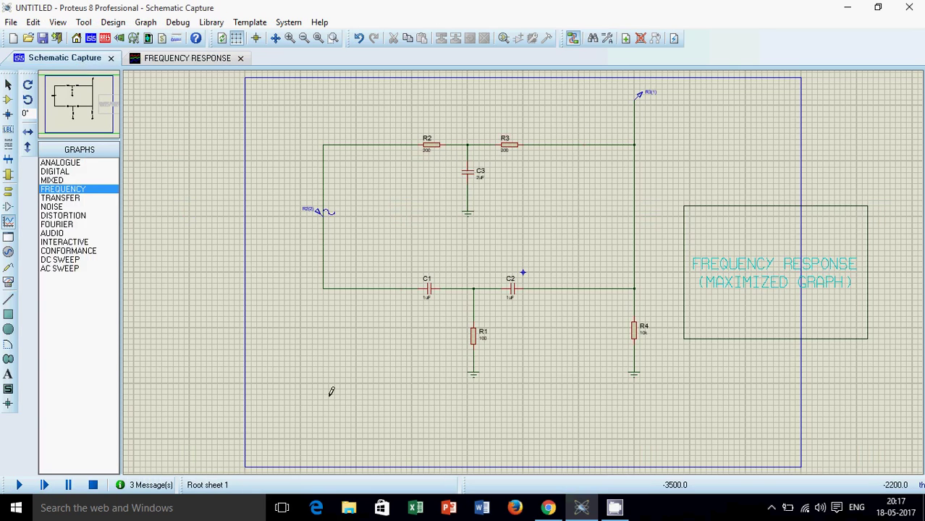
left_click(170, 60)
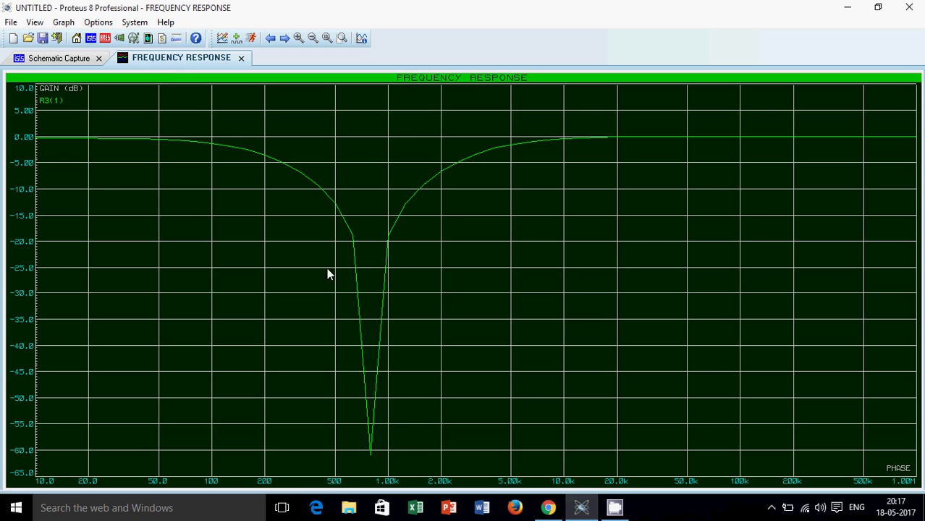